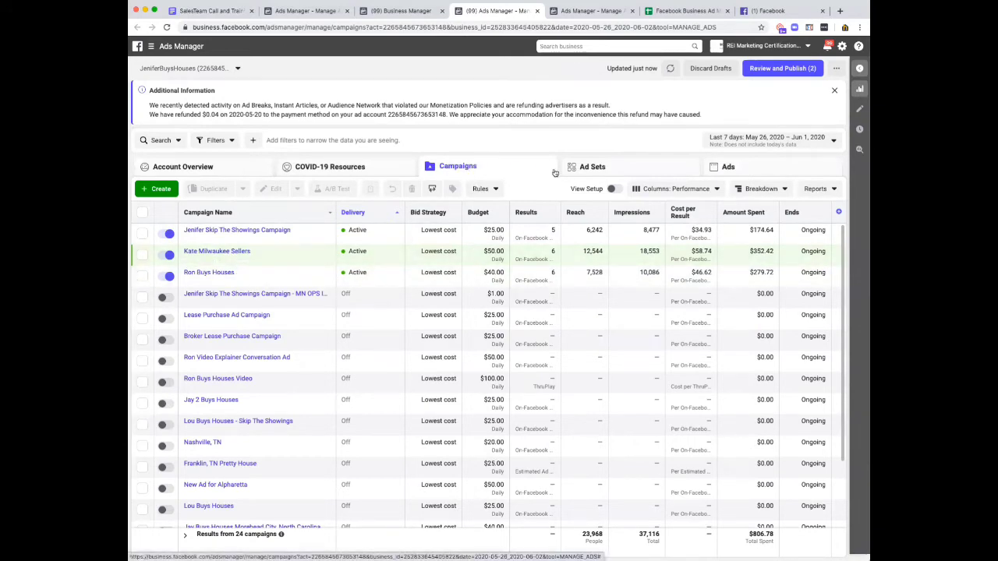
Look over the account's ad set and ad lists, and return to the campaign list.
{"action": "left_click", "coordinate": [594, 167]}
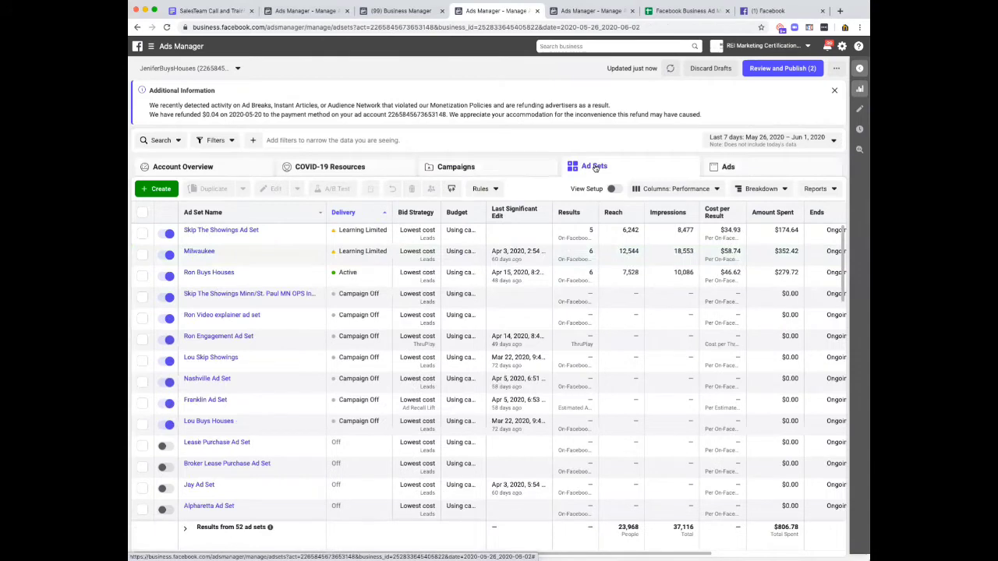
{"action": "left_click", "coordinate": [737, 167]}
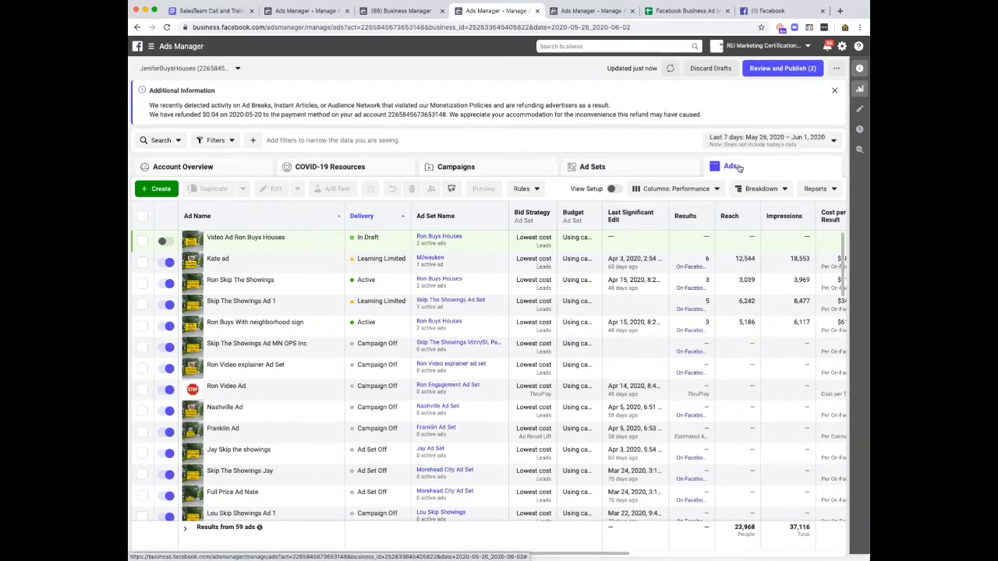
{"action": "left_click", "coordinate": [465, 170]}
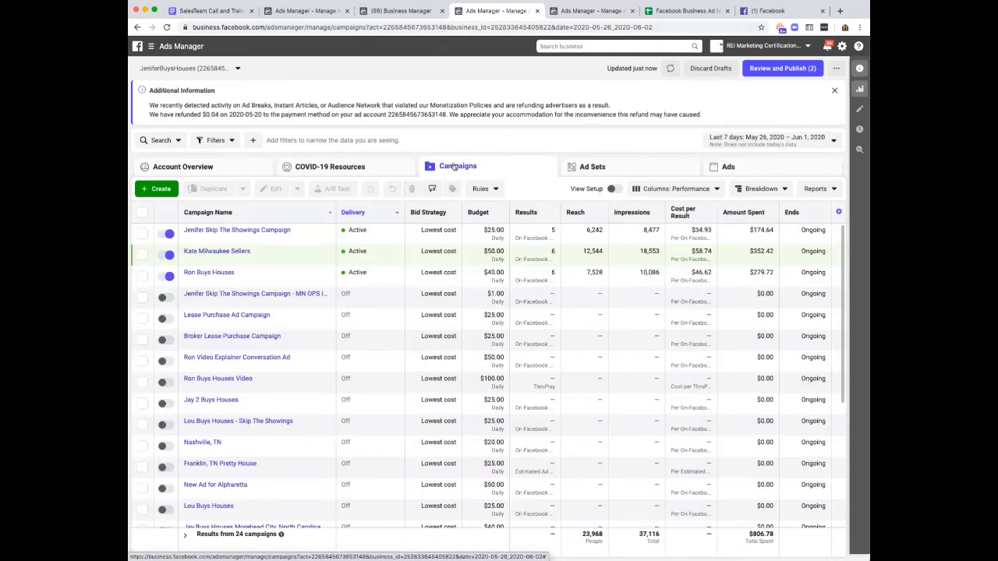
Open the active Skip The Showings campaign for editing and examine its ad set's schedule, audience locations, placements and optimization.
{"action": "mouse_move", "coordinate": [234, 239]}
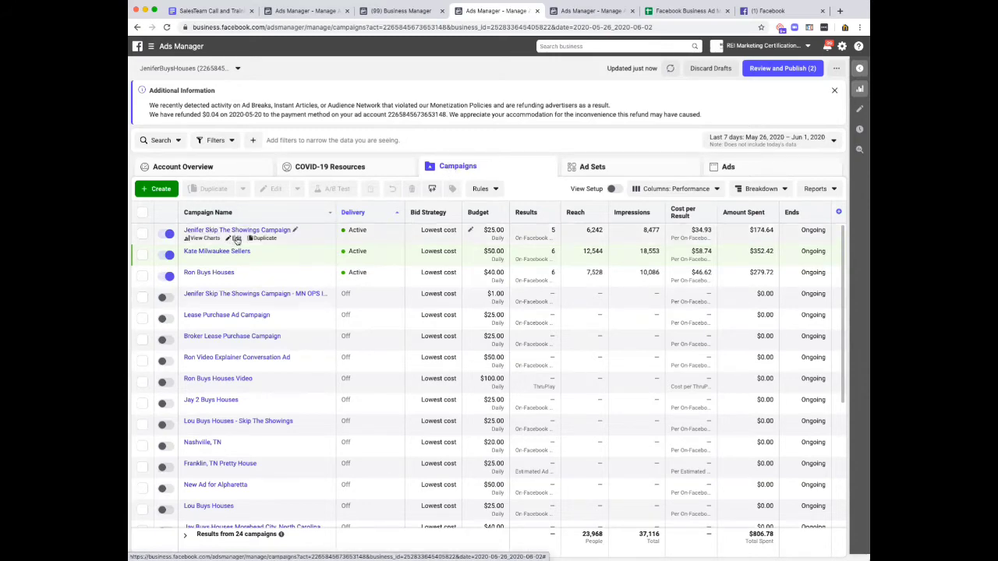
{"action": "left_click", "coordinate": [237, 240]}
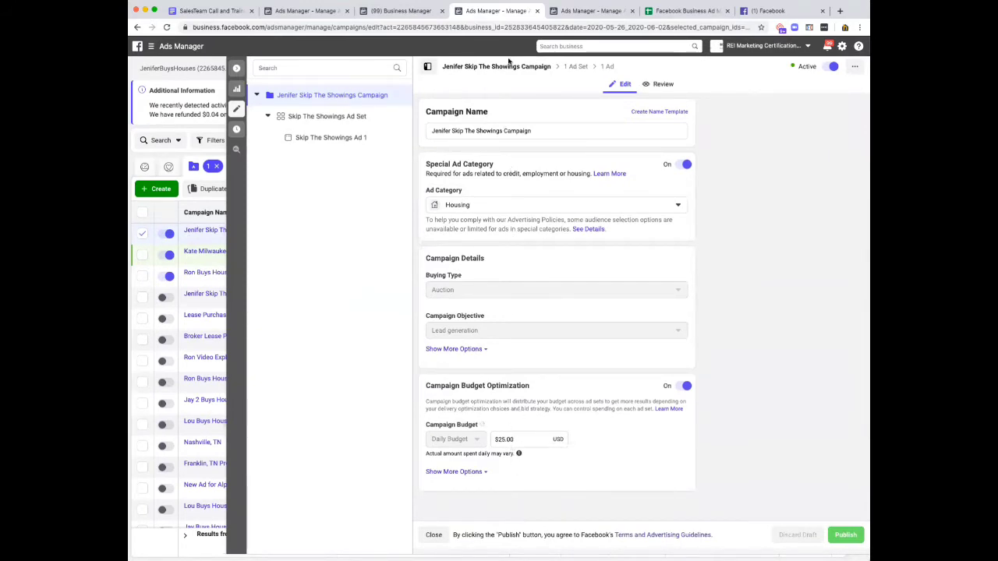
{"action": "left_click", "coordinate": [579, 66]}
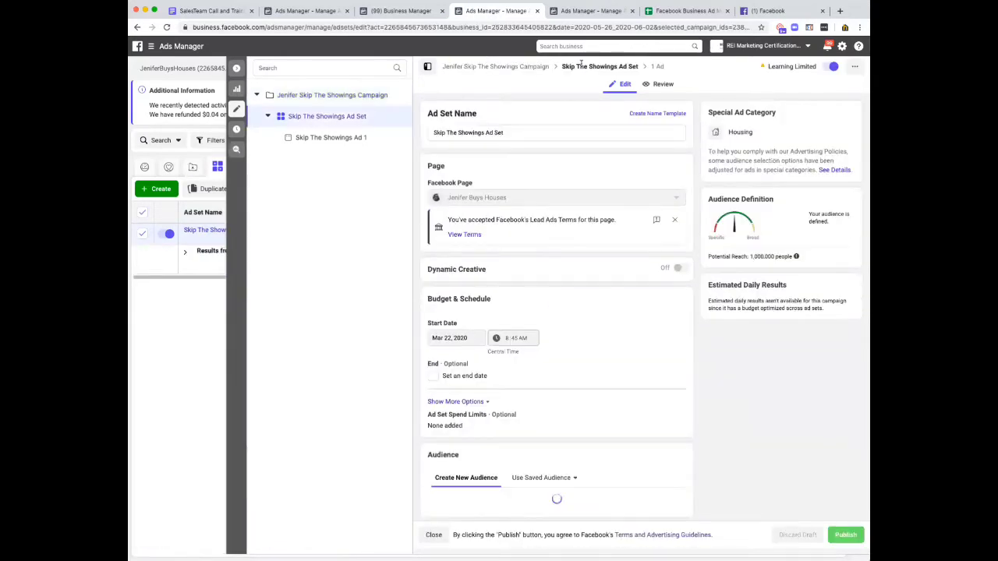
{"action": "scroll", "coordinate": [472, 307], "scroll_direction": "down", "scroll_amount": 5}
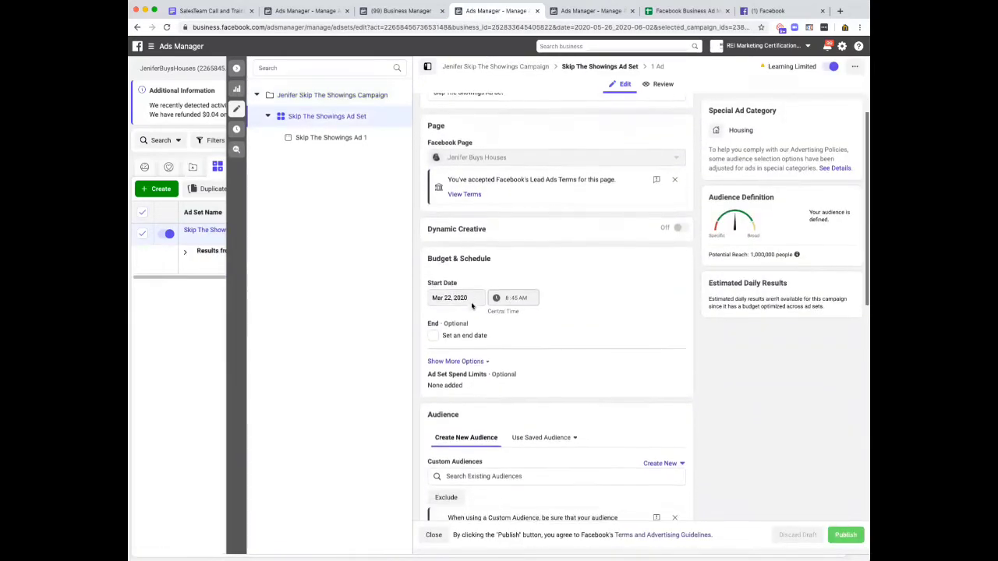
{"action": "scroll", "coordinate": [472, 307], "scroll_direction": "down", "scroll_amount": 4}
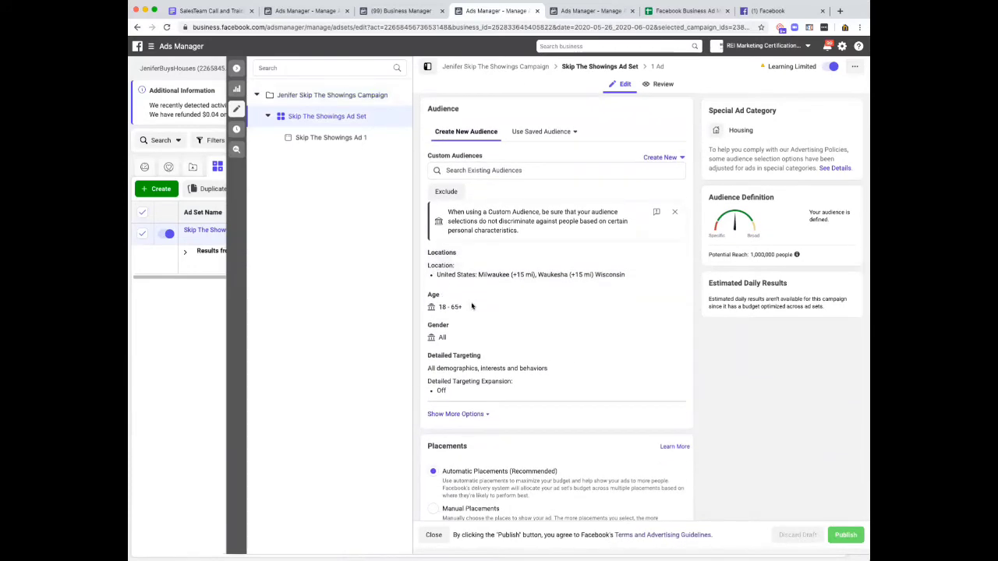
{"action": "scroll", "coordinate": [472, 307], "scroll_direction": "down", "scroll_amount": 1}
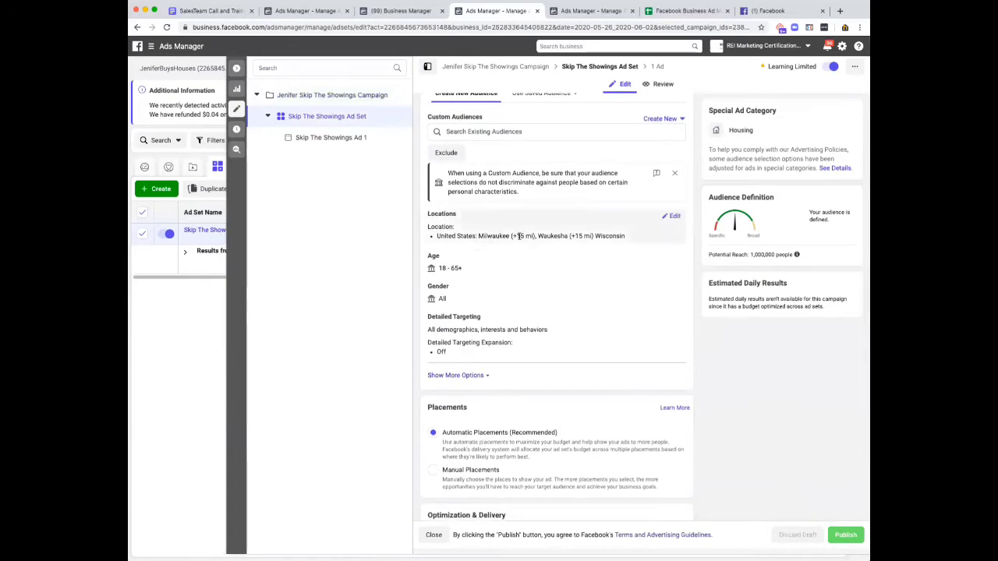
{"action": "left_click_drag", "start_coordinate": [479, 235], "coordinate": [564, 236]}
{"action": "scroll", "coordinate": [535, 293], "scroll_direction": "down", "scroll_amount": 1}
{"action": "scroll", "coordinate": [536, 294], "scroll_direction": "down", "scroll_amount": 1}
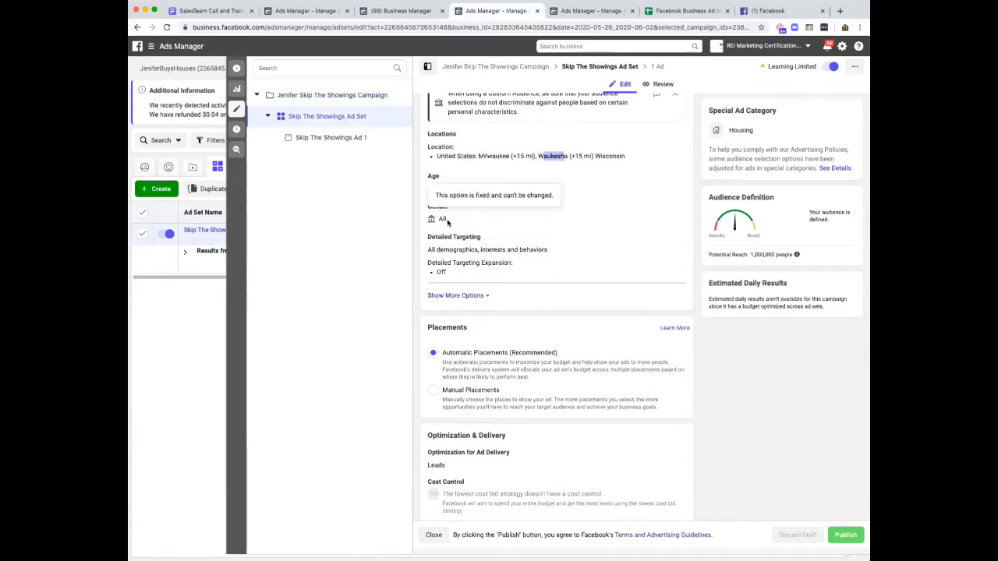
{"action": "scroll", "coordinate": [474, 289], "scroll_direction": "down", "scroll_amount": 1}
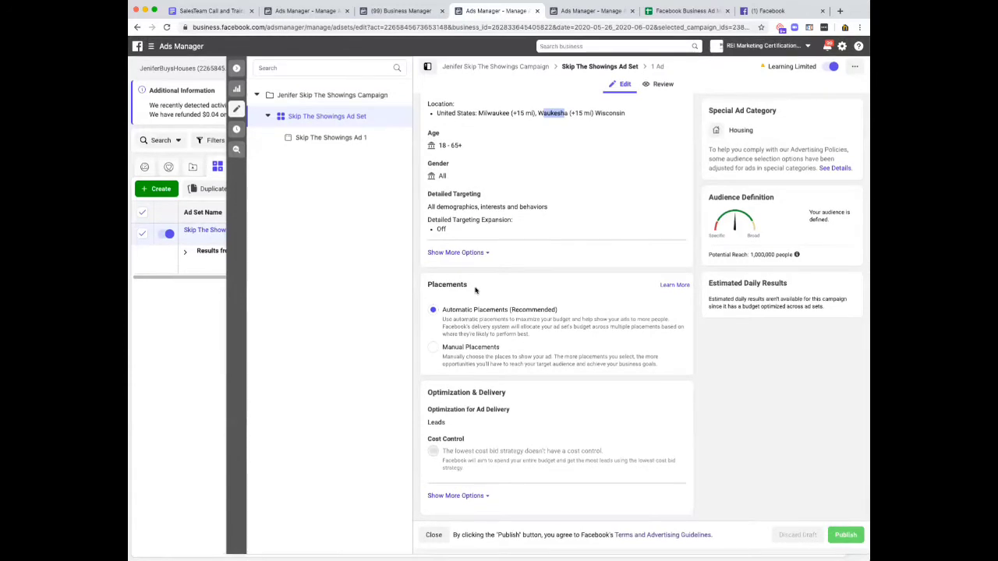
{"action": "scroll", "coordinate": [475, 290], "scroll_direction": "up", "scroll_amount": 6}
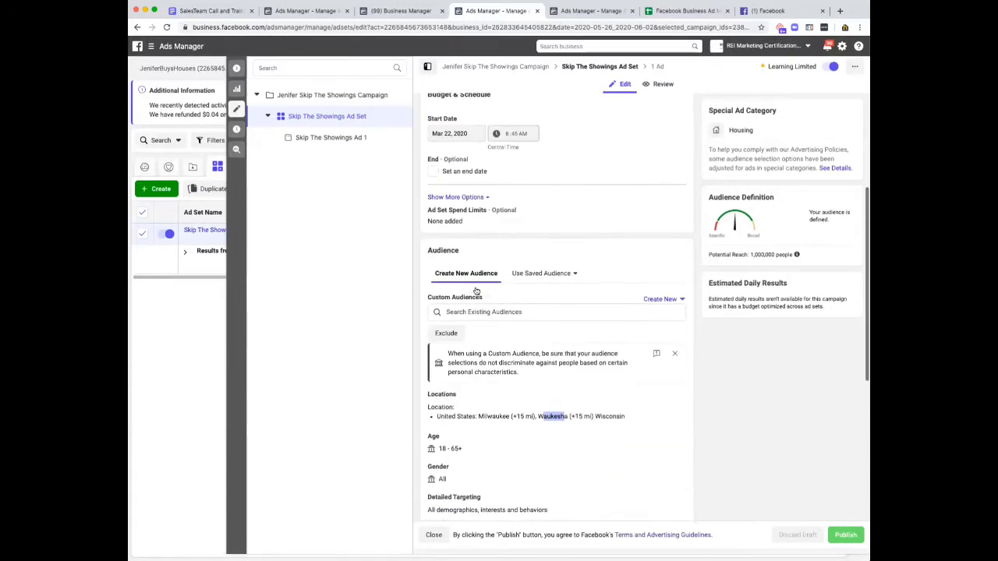
Open Skip The Showings Ad 1 and examine its format, media, primary text, description, call to action and form preview.
{"action": "left_click", "coordinate": [660, 67]}
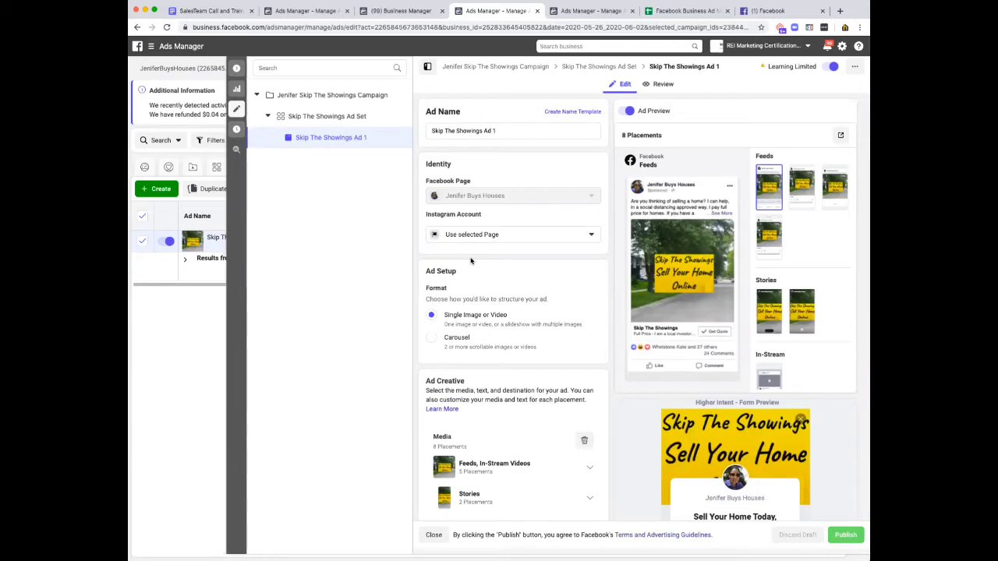
{"action": "scroll", "coordinate": [471, 261], "scroll_direction": "down", "scroll_amount": 5}
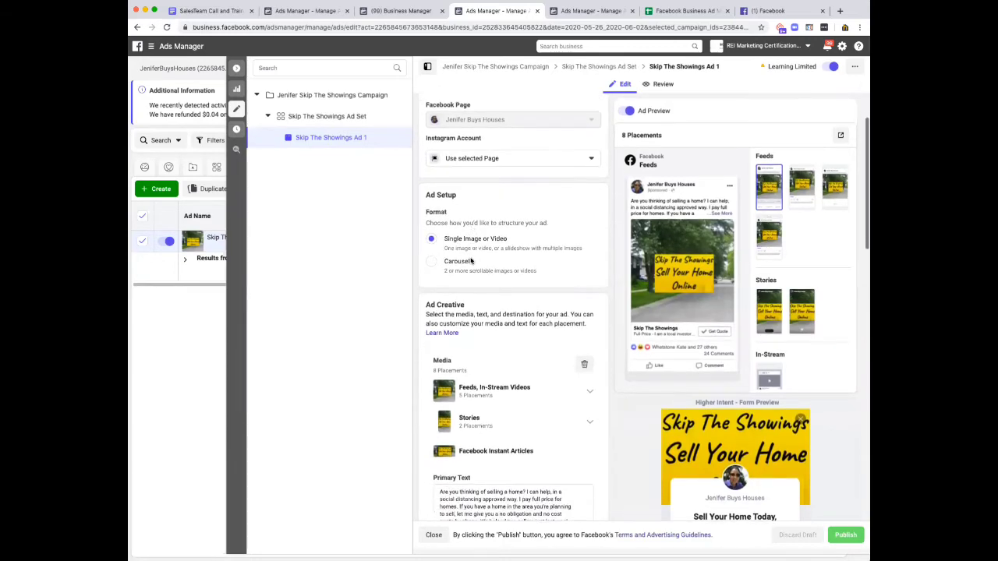
{"action": "scroll", "coordinate": [471, 261], "scroll_direction": "down", "scroll_amount": 2}
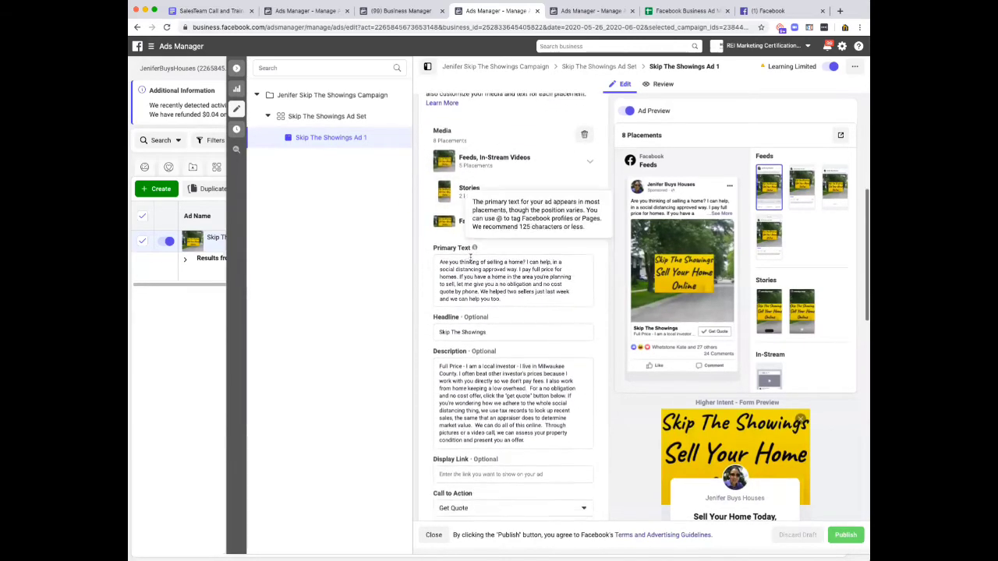
{"action": "scroll", "coordinate": [492, 417], "scroll_direction": "down", "scroll_amount": 1}
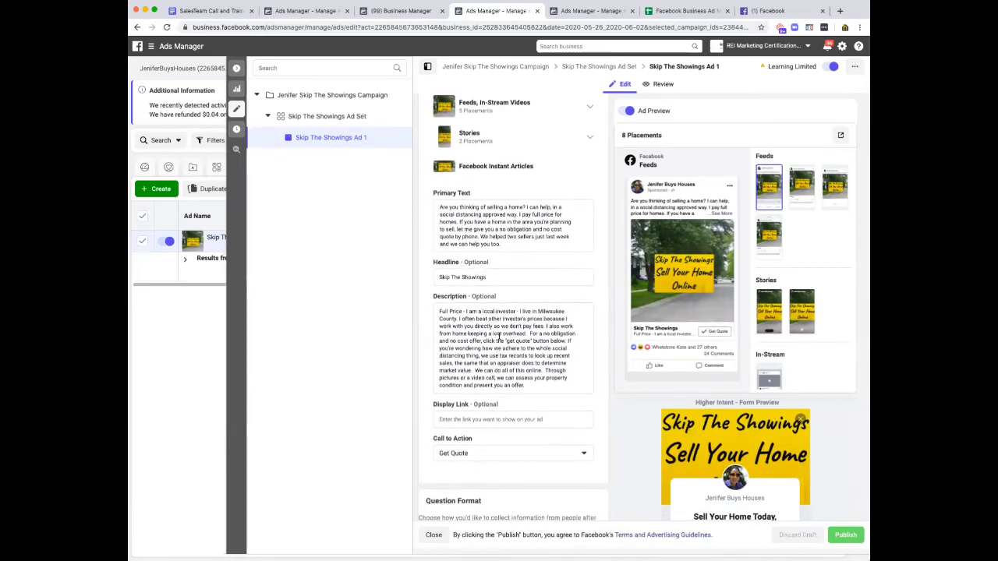
{"action": "left_click_drag", "start_coordinate": [496, 326], "coordinate": [506, 378]}
{"action": "scroll", "coordinate": [506, 379], "scroll_direction": "down", "scroll_amount": 4}
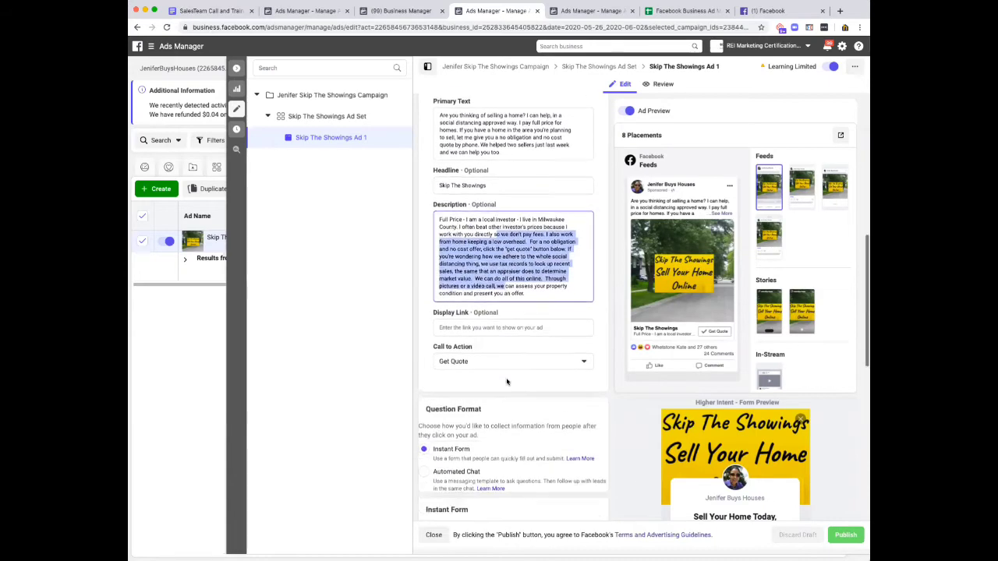
{"action": "scroll", "coordinate": [506, 381], "scroll_direction": "up", "scroll_amount": 3}
{"action": "scroll", "coordinate": [506, 381], "scroll_direction": "up", "scroll_amount": 10}
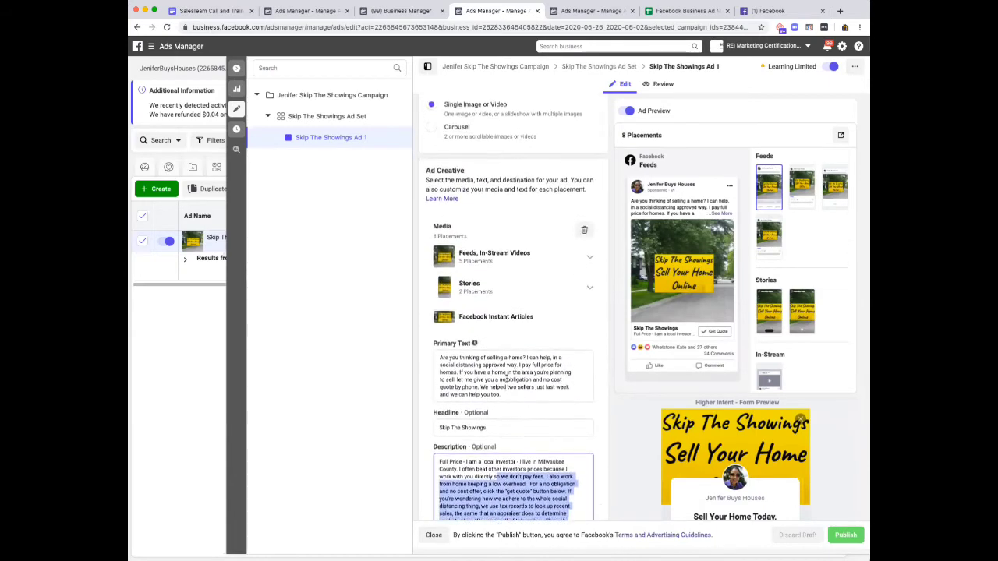
{"action": "scroll", "coordinate": [696, 242], "scroll_direction": "down", "scroll_amount": 4}
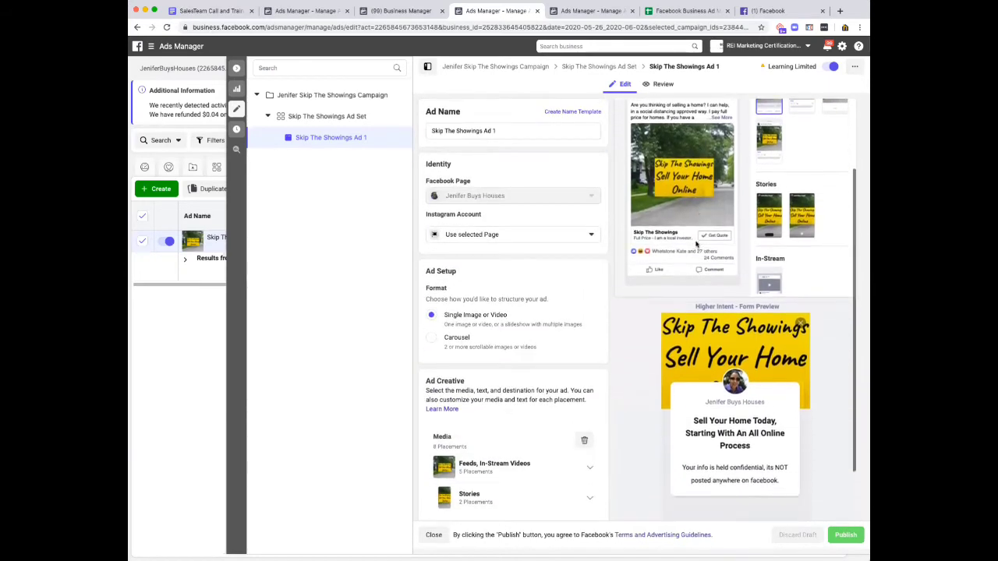
{"action": "scroll", "coordinate": [696, 242], "scroll_direction": "up", "scroll_amount": 4}
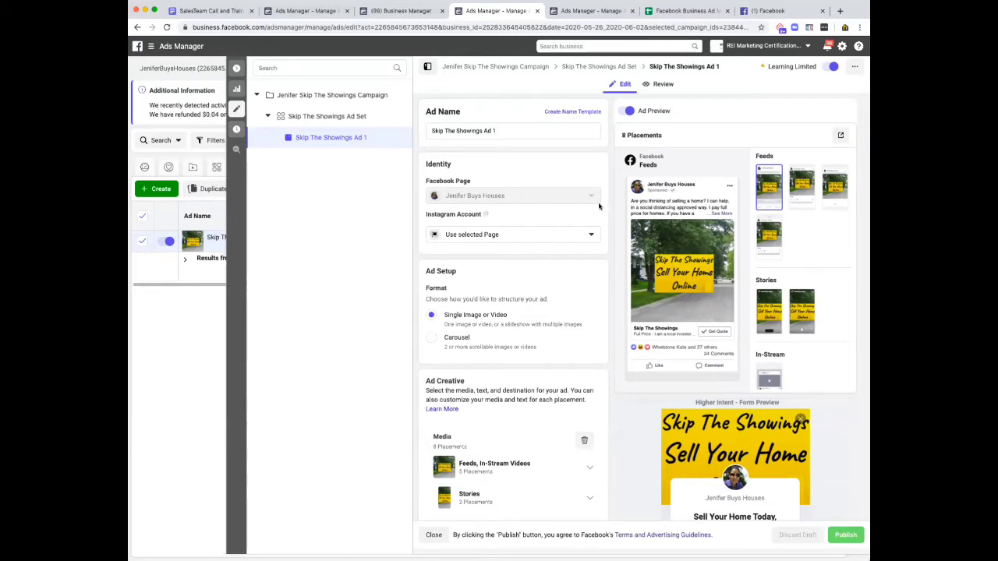
Leave the ad editor and open the ad in the Buys Houses Video campaign from the campaign list.
{"action": "left_click", "coordinate": [234, 67]}
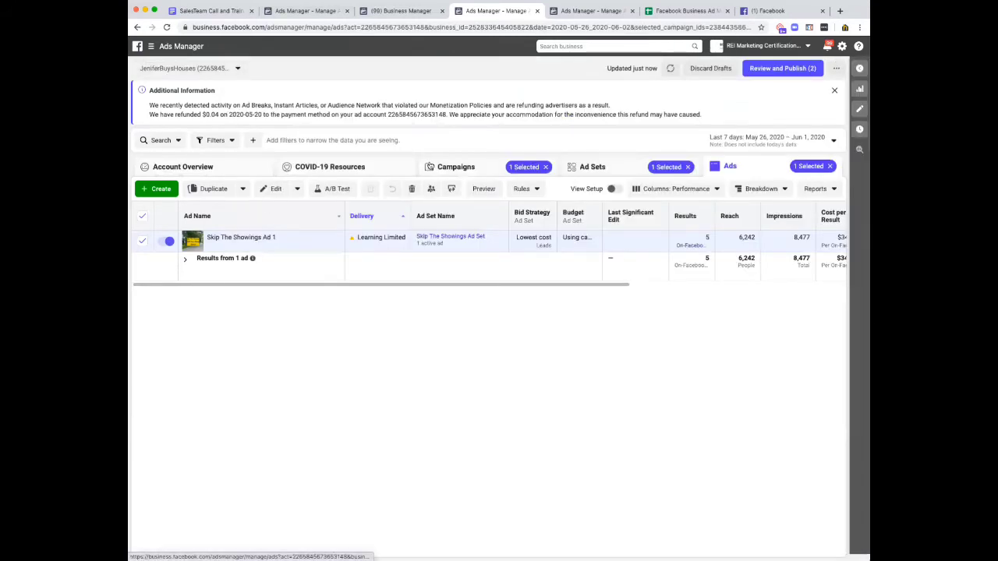
{"action": "left_click", "coordinate": [449, 168]}
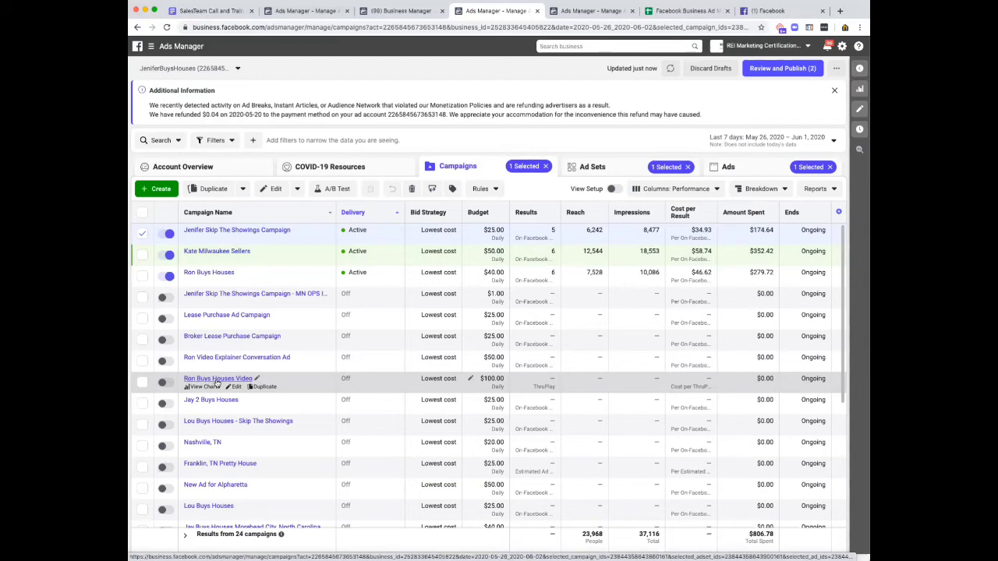
{"action": "left_click", "coordinate": [237, 388]}
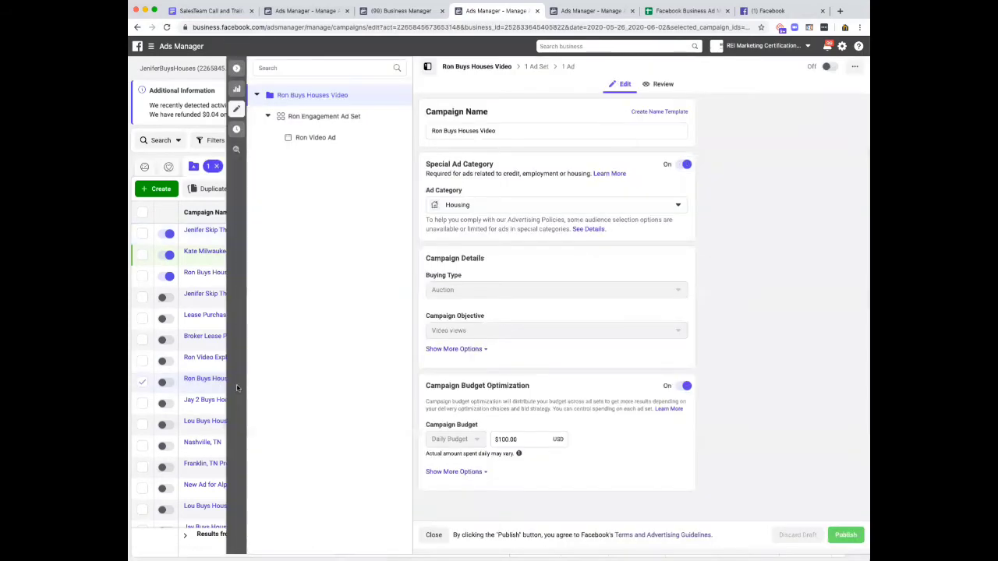
{"action": "left_click", "coordinate": [570, 67]}
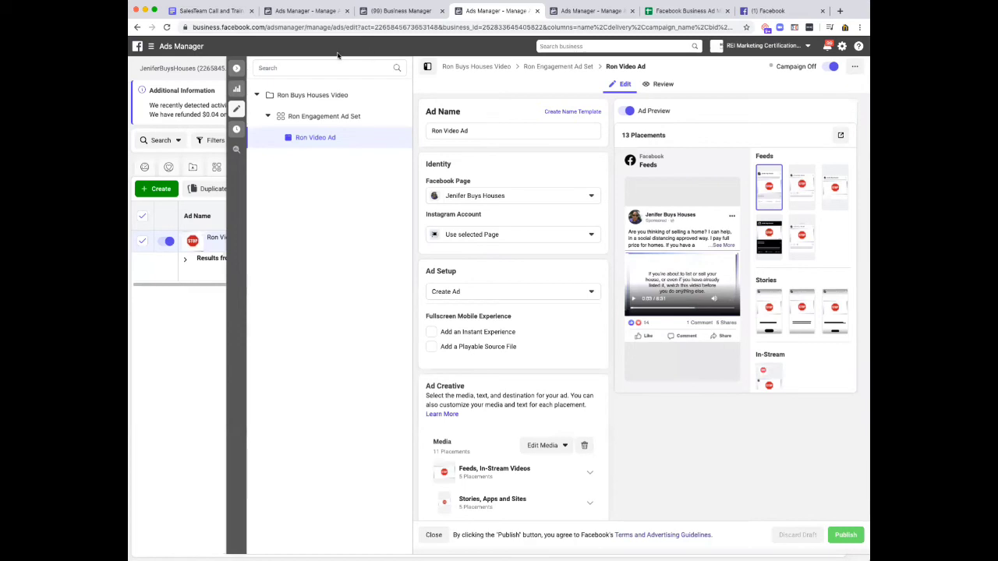
Check the SalesTeam Call and Training outline in Google Docs and the Business Manager account overview, and return to the video ad.
{"action": "left_click", "coordinate": [215, 11]}
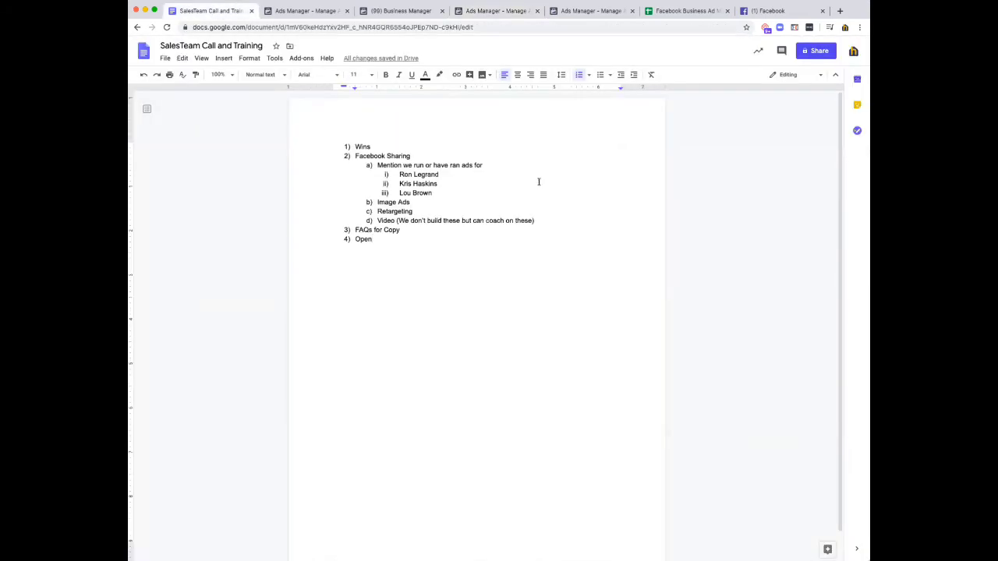
{"action": "left_click", "coordinate": [600, 12]}
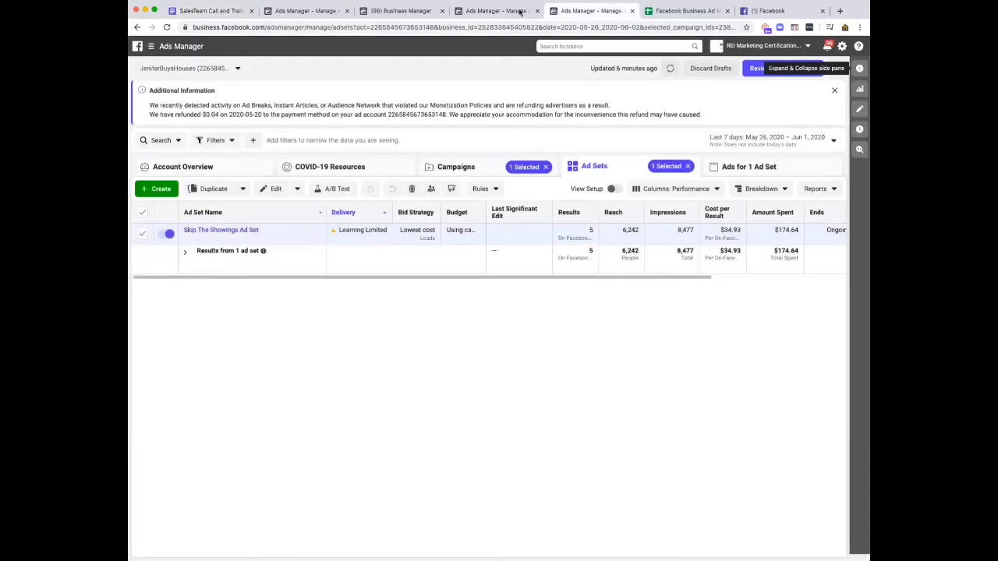
{"action": "left_click", "coordinate": [490, 10]}
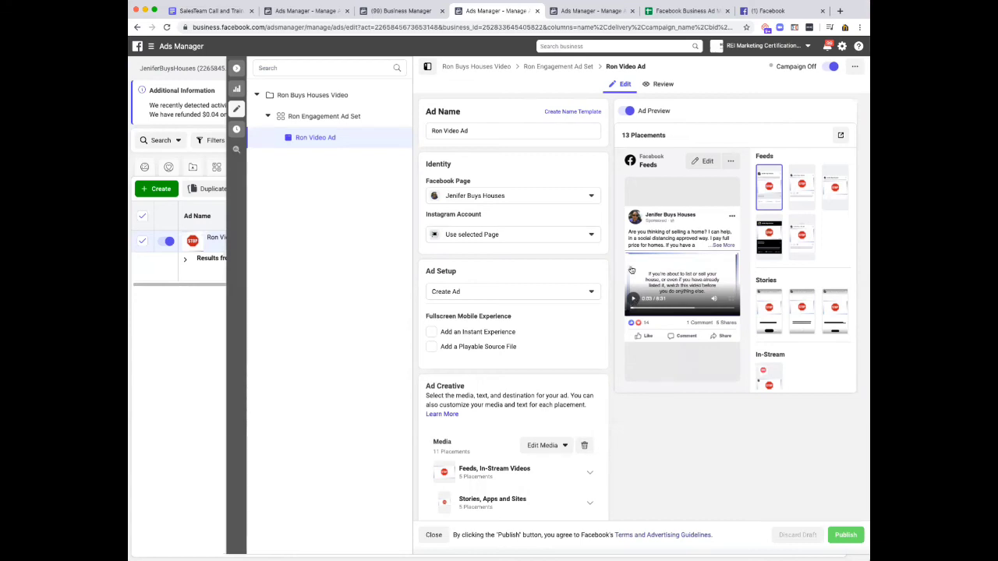
{"action": "left_click", "coordinate": [405, 11]}
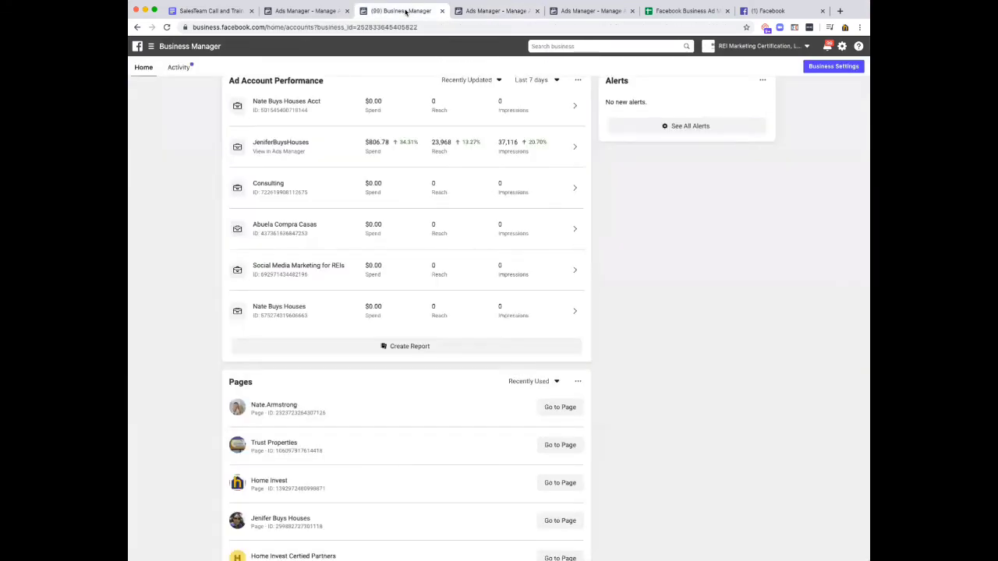
{"action": "left_click", "coordinate": [495, 10]}
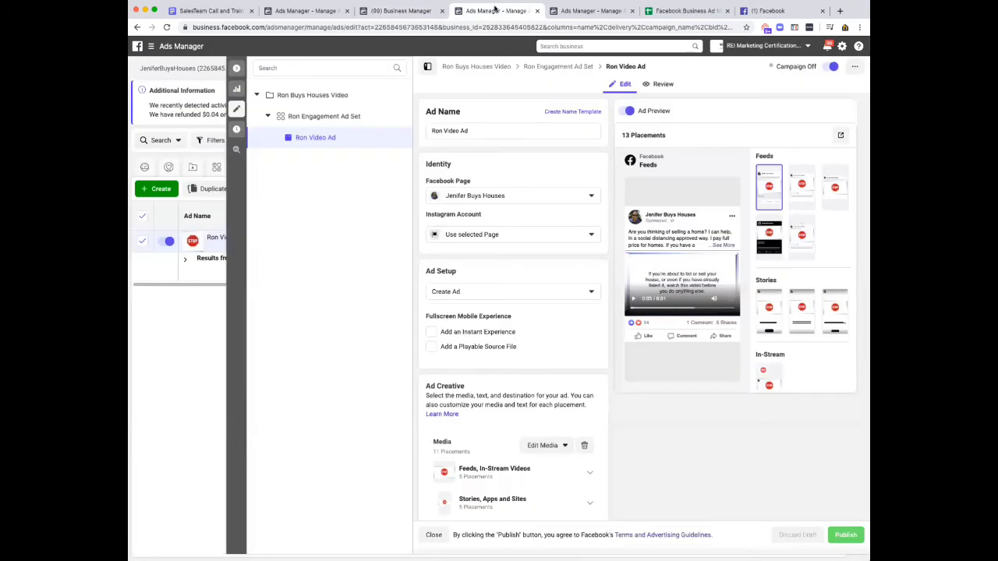
Close the video ad's editor and deselect the Buys Houses Video campaign in the campaign list.
{"action": "left_click", "coordinate": [237, 68]}
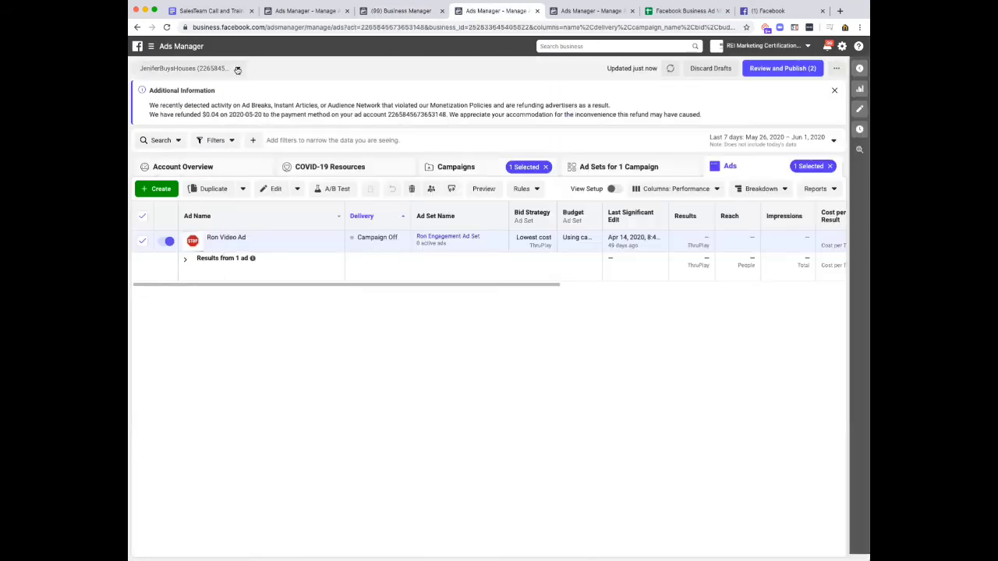
{"action": "left_click", "coordinate": [142, 216]}
{"action": "left_click", "coordinate": [451, 168]}
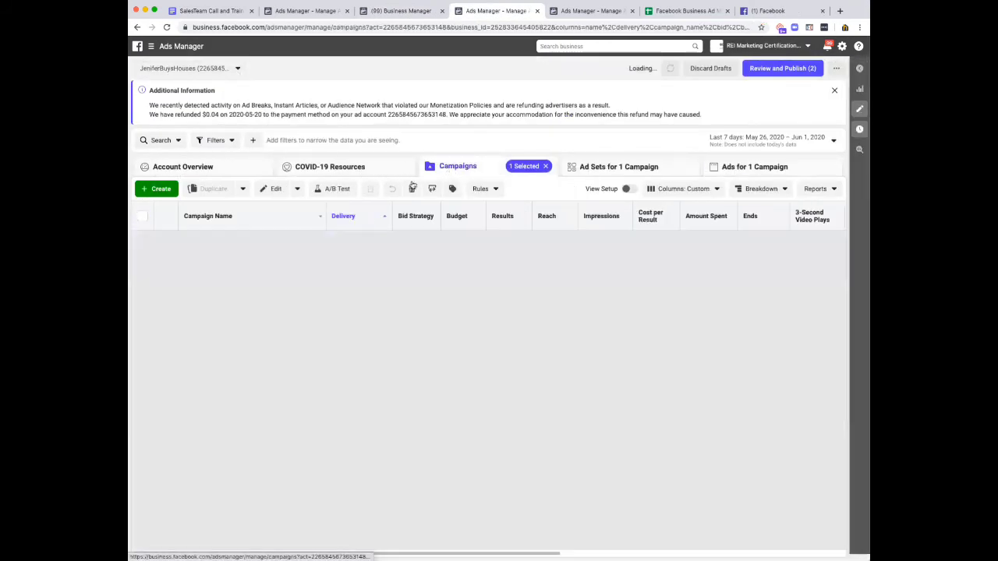
{"action": "scroll", "coordinate": [207, 371], "scroll_direction": "down", "scroll_amount": 2}
{"action": "scroll", "coordinate": [207, 371], "scroll_direction": "down", "scroll_amount": 2}
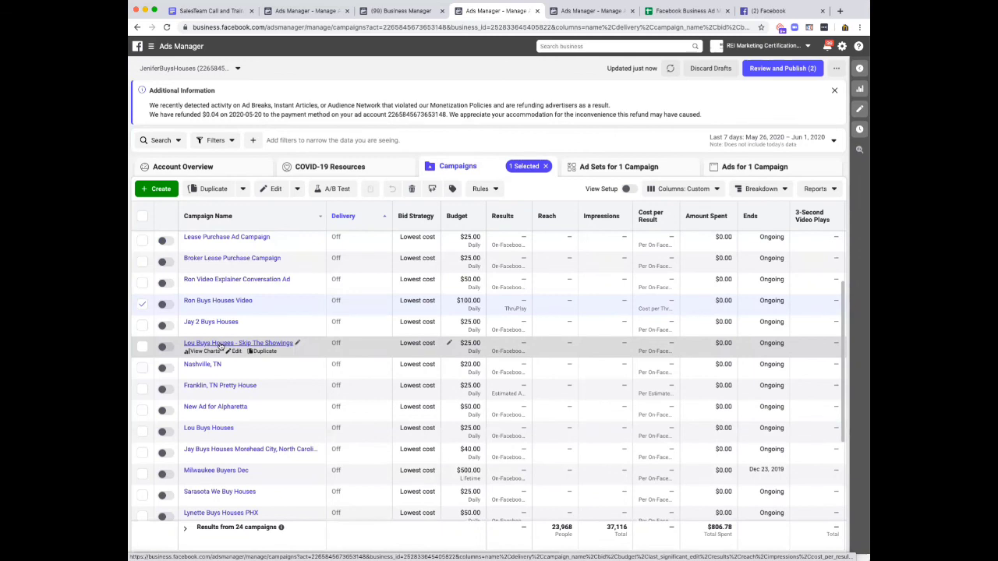
{"action": "scroll", "coordinate": [221, 347], "scroll_direction": "up", "scroll_amount": 2}
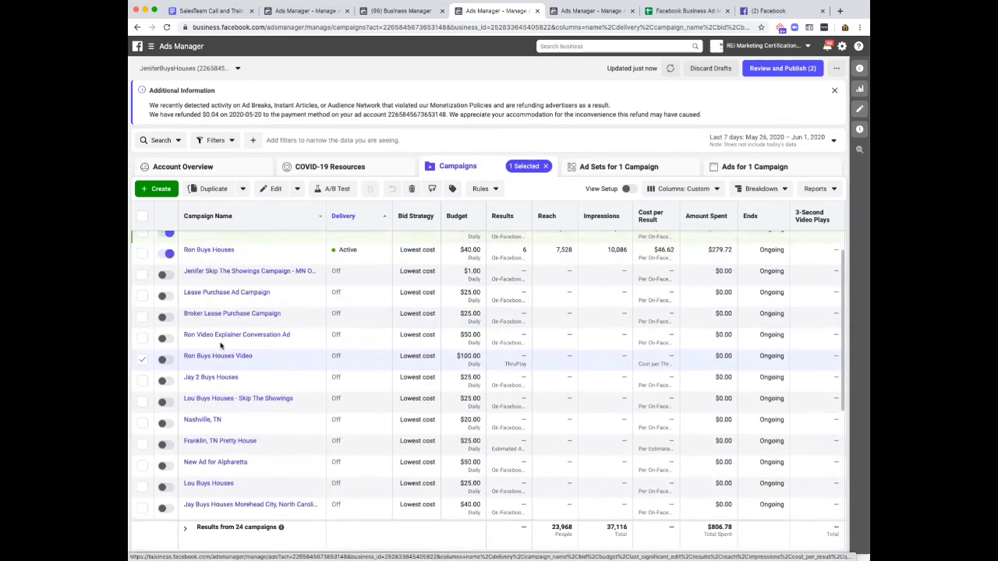
{"action": "left_click", "coordinate": [141, 361]}
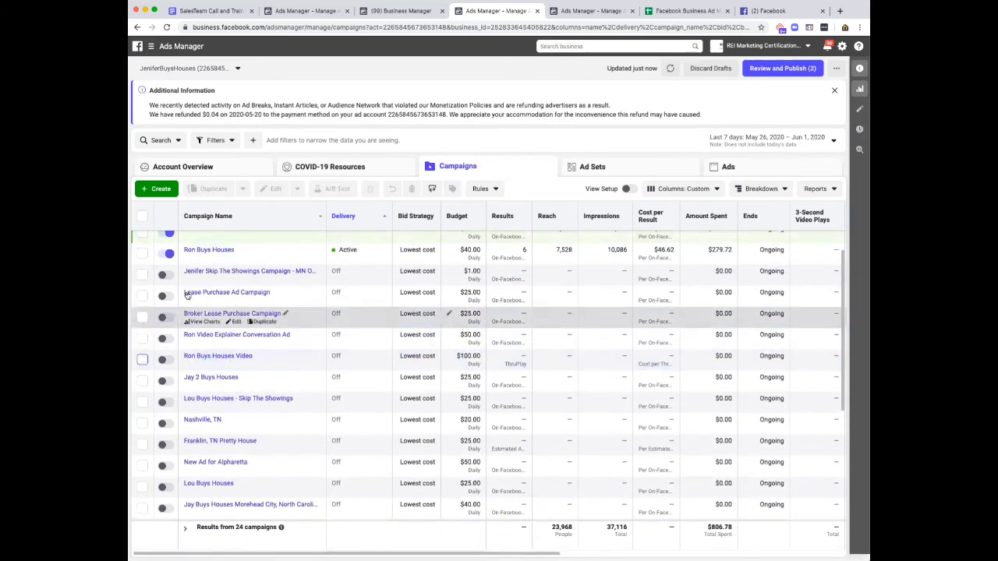